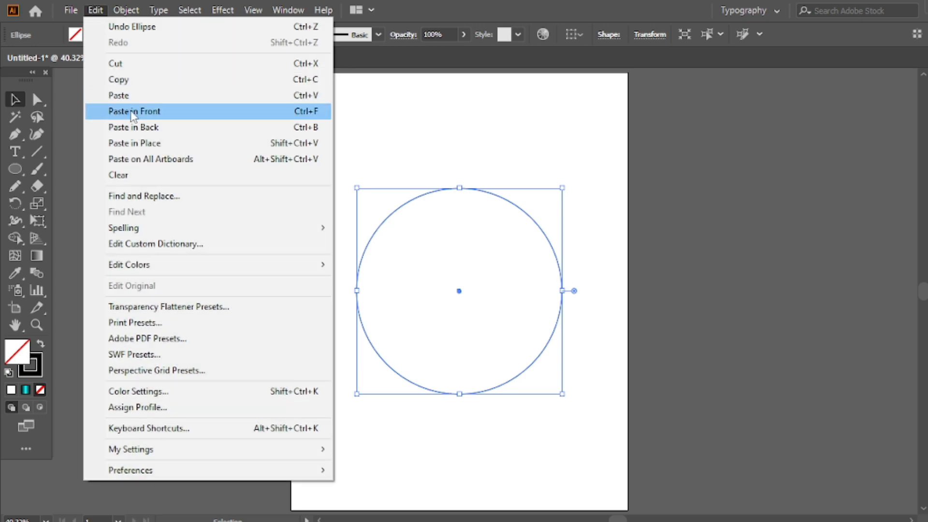
Shrink the pasted circle copy about its centre to a small concentric circle and make a blend between both circles
{"action": "left_click_drag", "start_coordinate": [563, 395], "coordinate": [481, 304]}
{"action": "left_click_drag", "start_coordinate": [565, 201], "coordinate": [402, 333]}
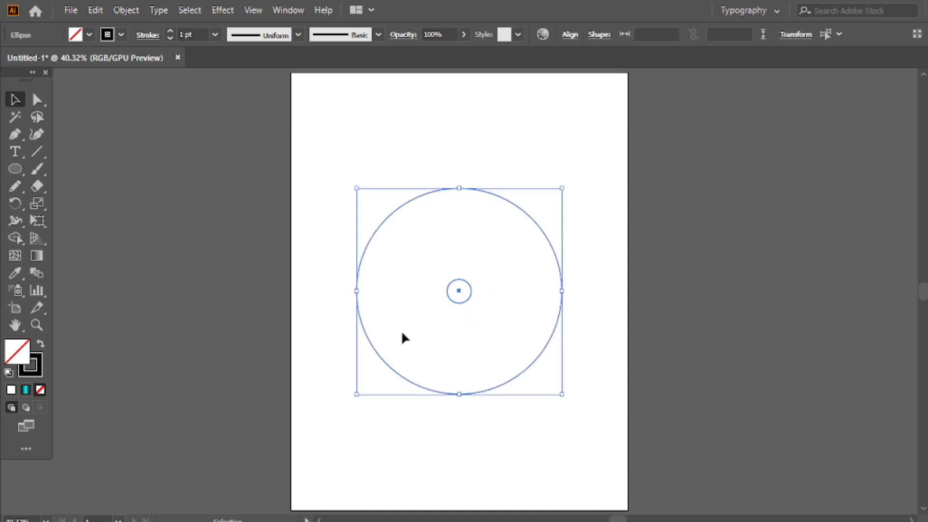
{"action": "left_click", "coordinate": [426, 242]}
{"action": "left_click_drag", "start_coordinate": [389, 189], "coordinate": [476, 310]}
{"action": "left_click", "coordinate": [87, 13]}
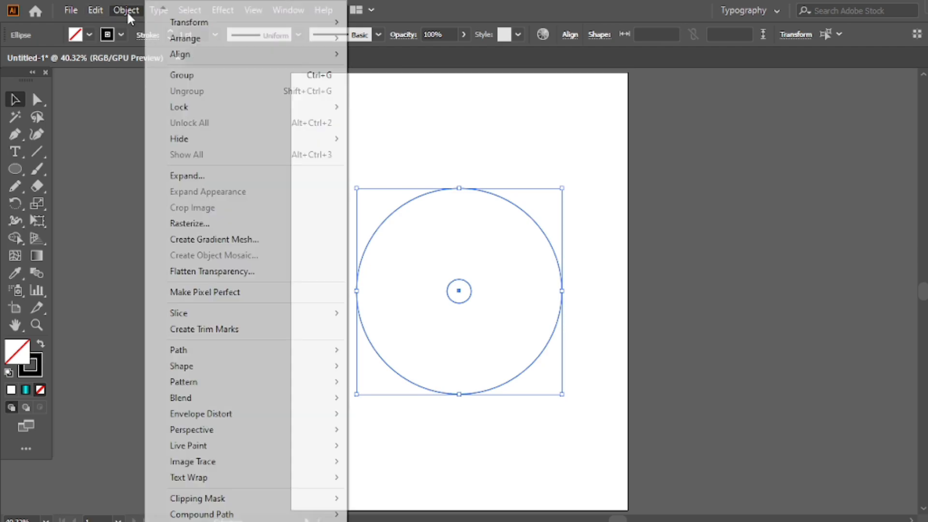
{"action": "mouse_move", "coordinate": [305, 404]}
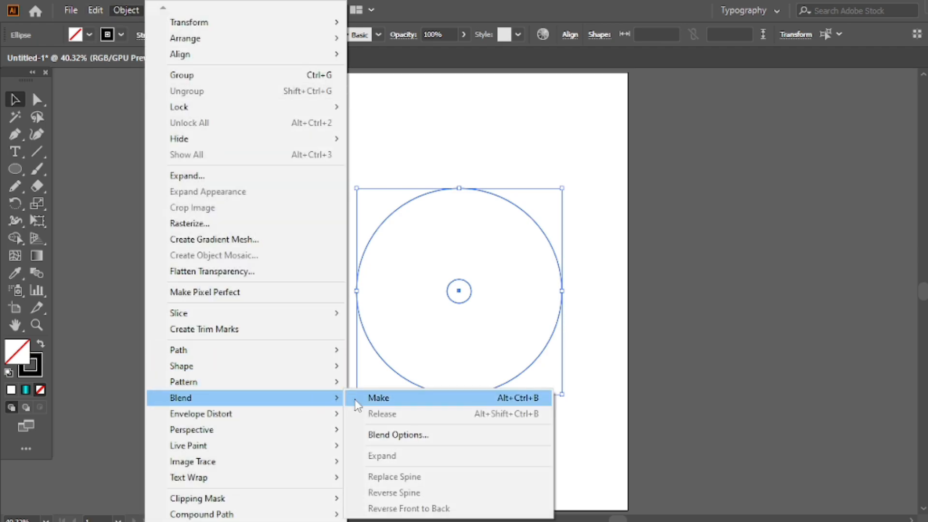
{"action": "left_click", "coordinate": [358, 400]}
Set the circle blend's spacing to Specified Steps with 4 steps
{"action": "left_click", "coordinate": [96, 9]}
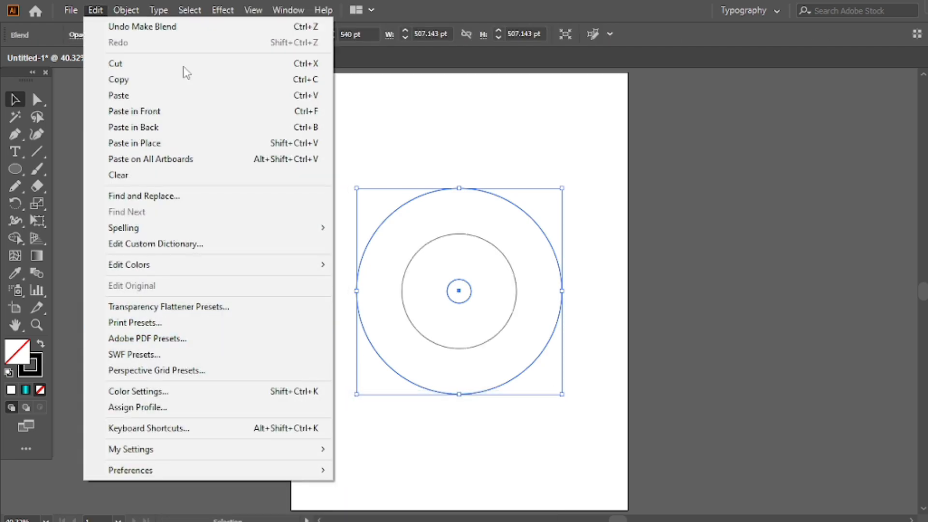
{"action": "mouse_move", "coordinate": [124, 10]}
{"action": "mouse_move", "coordinate": [330, 401]}
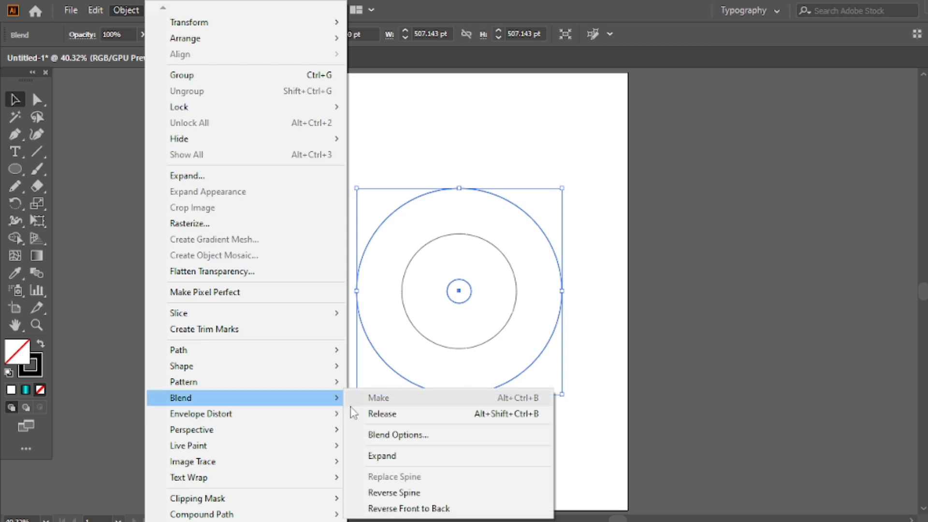
{"action": "left_click", "coordinate": [375, 435]}
{"action": "left_click_drag", "start_coordinate": [220, 90], "coordinate": [450, 80]}
{"action": "left_click", "coordinate": [454, 114]}
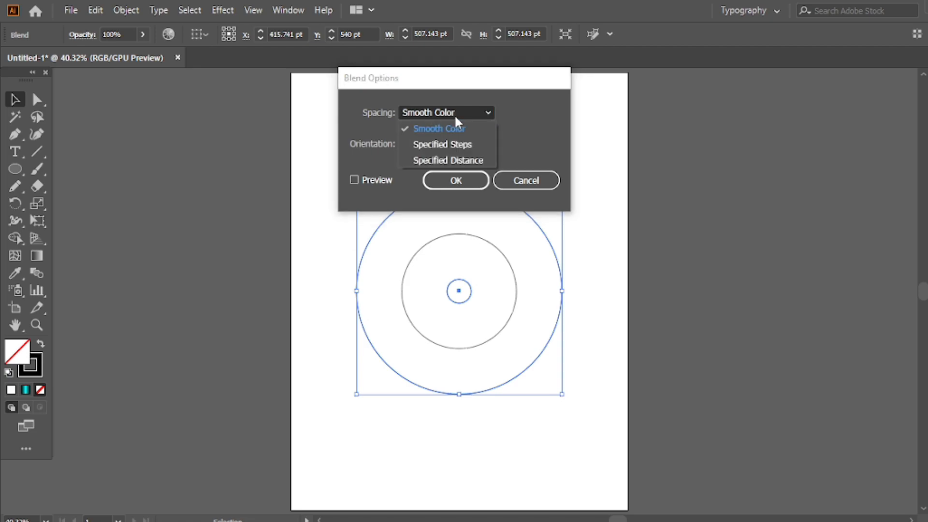
{"action": "left_click", "coordinate": [456, 136]}
{"action": "left_click", "coordinate": [363, 181]}
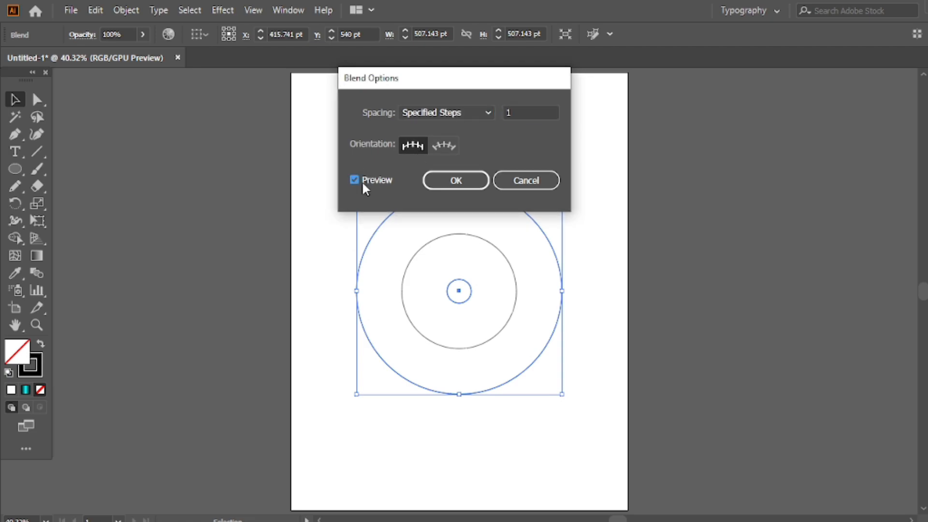
{"action": "left_click", "coordinate": [509, 110]}
{"action": "key", "text": "Up"}
{"action": "key", "text": "Up"}
{"action": "key", "text": "Up"}
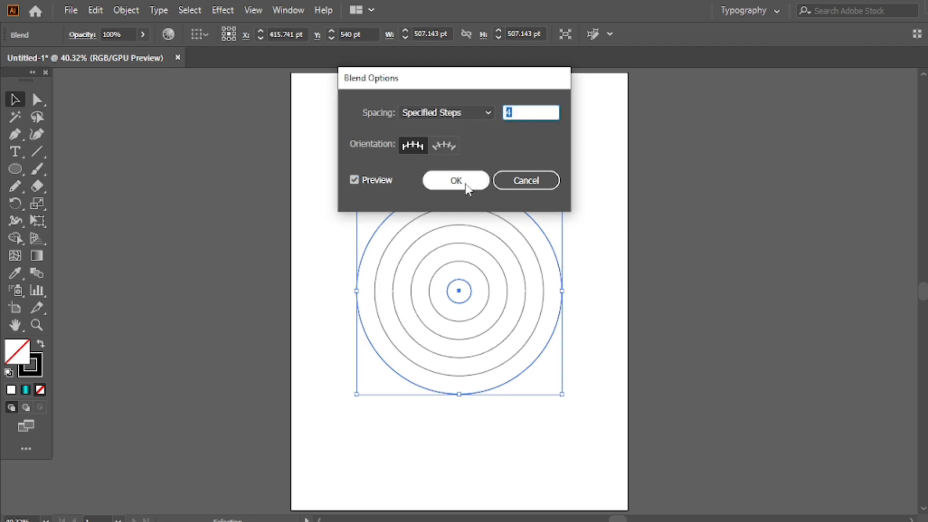
{"action": "left_click", "coordinate": [460, 180]}
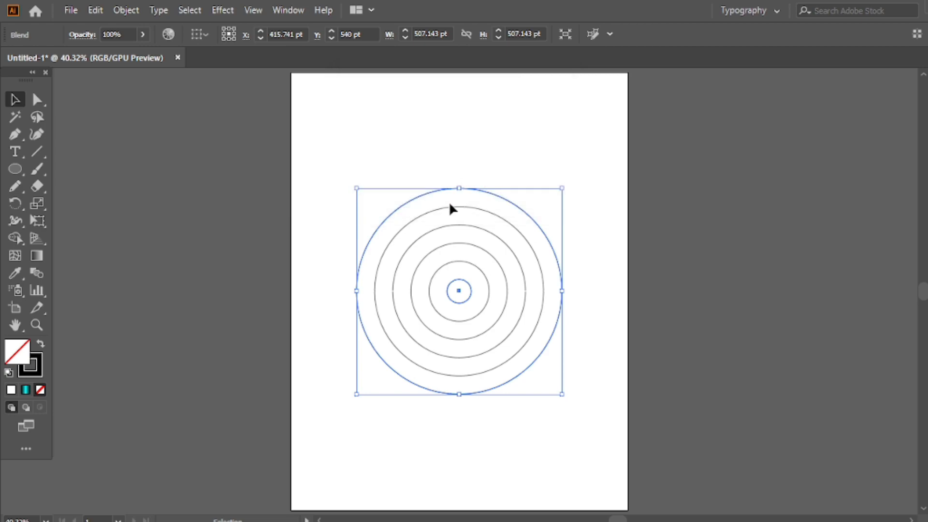
Scale the blended circles about their centre to about 446 pt wide and expand the blend
{"action": "left_click_drag", "start_coordinate": [562, 395], "coordinate": [549, 382]}
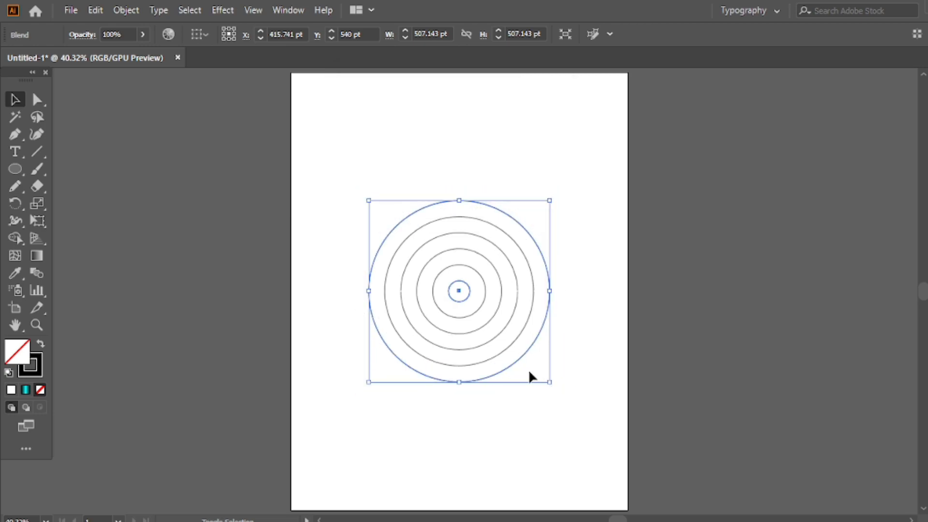
{"action": "left_click", "coordinate": [125, 10]}
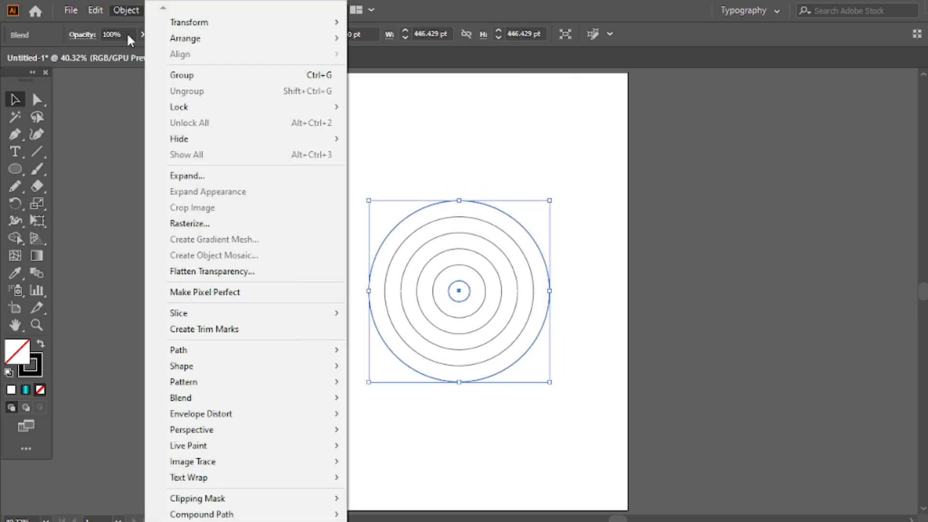
{"action": "left_click", "coordinate": [170, 176]}
{"action": "left_click", "coordinate": [440, 349]}
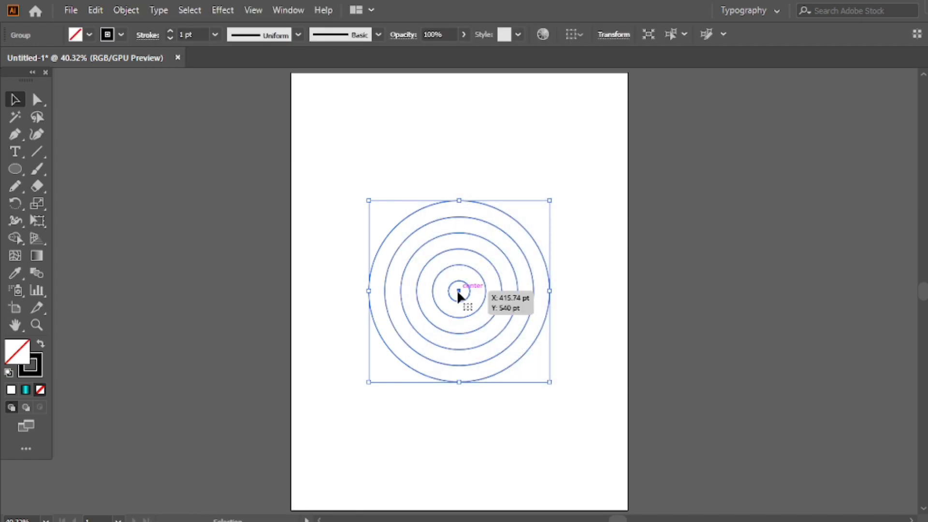
Move the expanded circles slightly down and to the right, ungroup them, and clear the selection
{"action": "left_click_drag", "start_coordinate": [457, 294], "coordinate": [468, 304]}
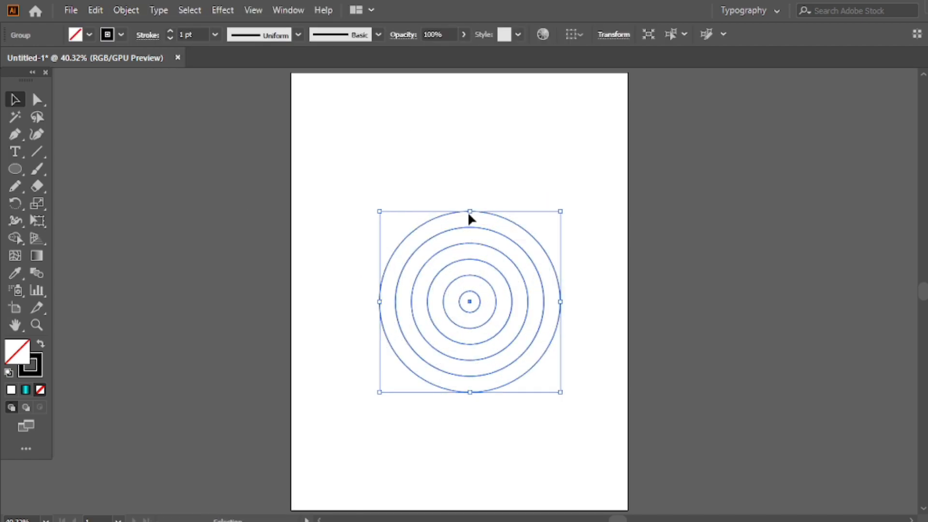
{"action": "left_click", "coordinate": [460, 181]}
{"action": "left_click_drag", "start_coordinate": [529, 166], "coordinate": [370, 333]}
{"action": "right_click", "coordinate": [378, 214]}
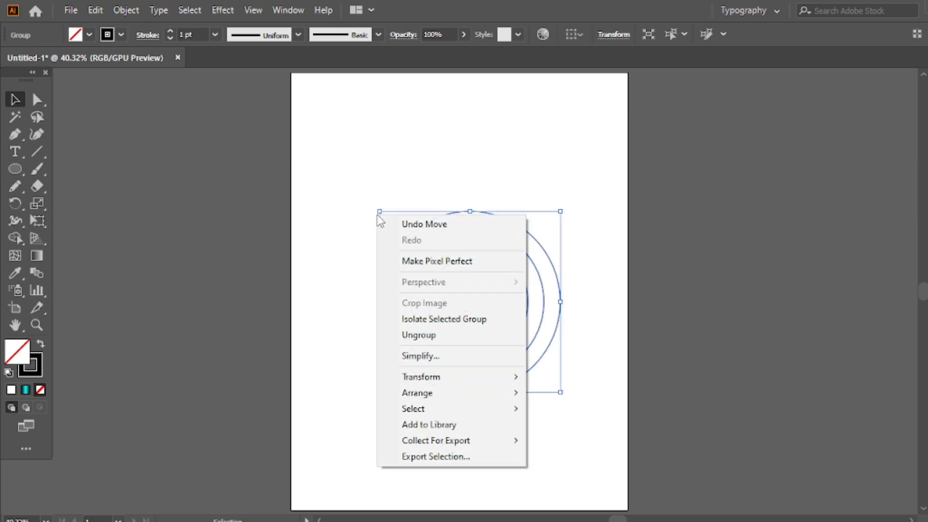
{"action": "left_click", "coordinate": [419, 335]}
{"action": "left_click", "coordinate": [114, 211]}
Draw a horizontal line across the artboard touching the top of the outermost circle
{"action": "left_click", "coordinate": [36, 151]}
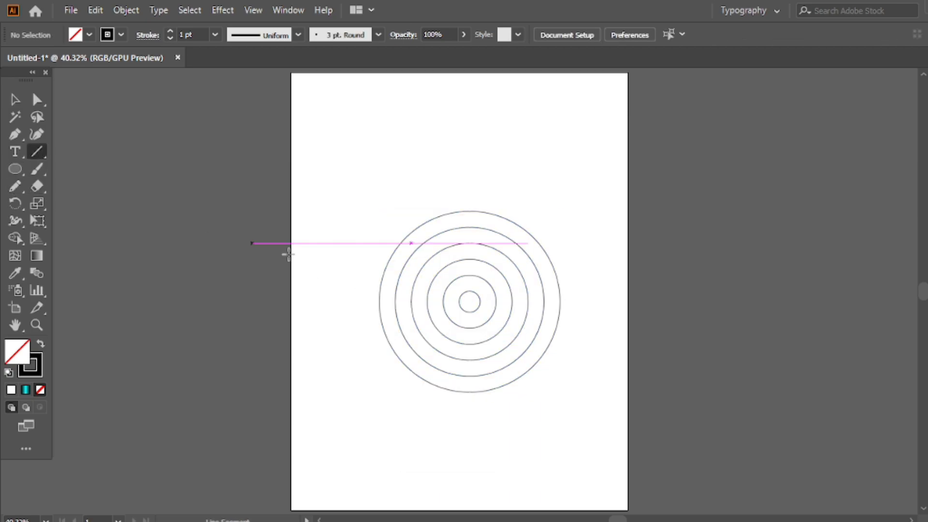
{"action": "left_click_drag", "start_coordinate": [305, 211], "coordinate": [621, 211]}
{"action": "key", "text": "v"}
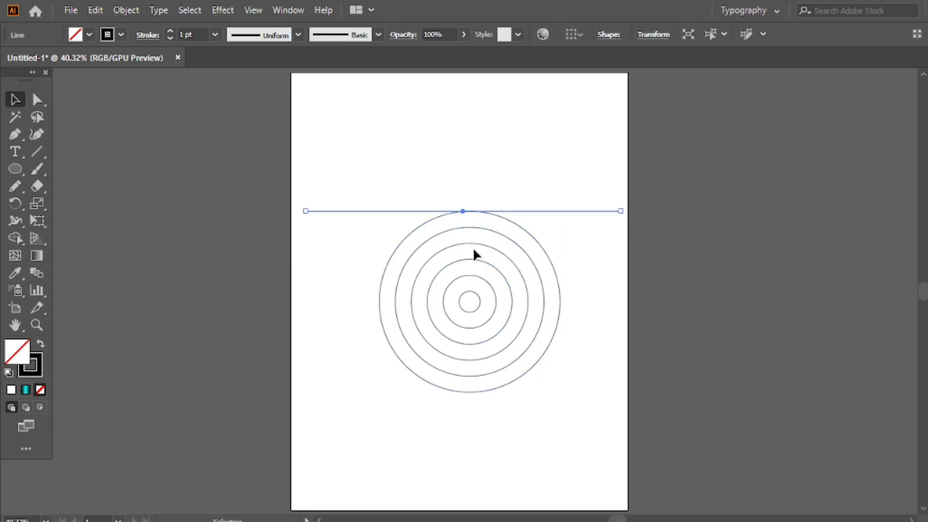
Centre the horizontal line over the circles and duplicate it downward so each of the six circles has a line at its top
{"action": "left_click_drag", "start_coordinate": [462, 209], "coordinate": [518, 226]}
{"action": "key", "text": "ctrl+d"}
{"action": "key", "text": "ctrl+d"}
{"action": "key", "text": "ctrl+d"}
{"action": "key", "text": "ctrl+d"}
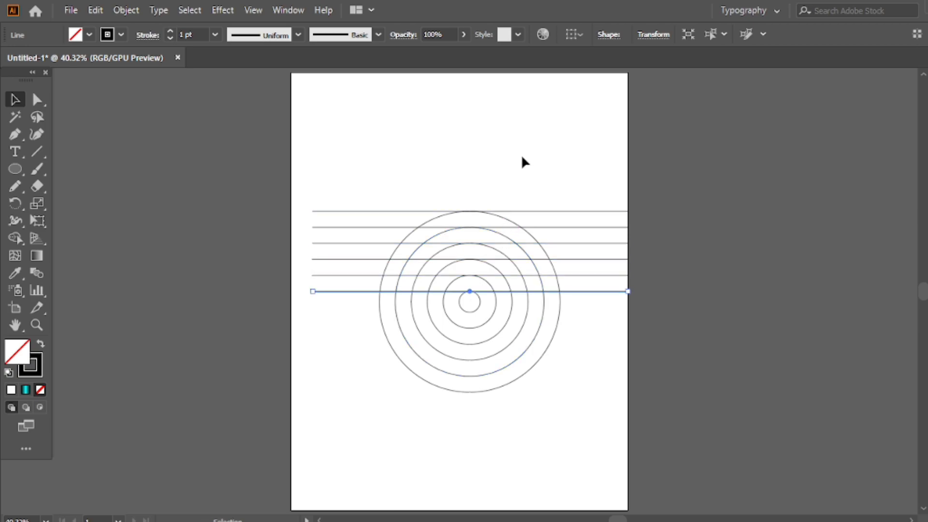
Select the six horizontal lines and group them
{"action": "left_click_drag", "start_coordinate": [549, 142], "coordinate": [590, 291]}
{"action": "left_click_drag", "start_coordinate": [557, 198], "coordinate": [596, 309]}
{"action": "right_click", "coordinate": [435, 178]}
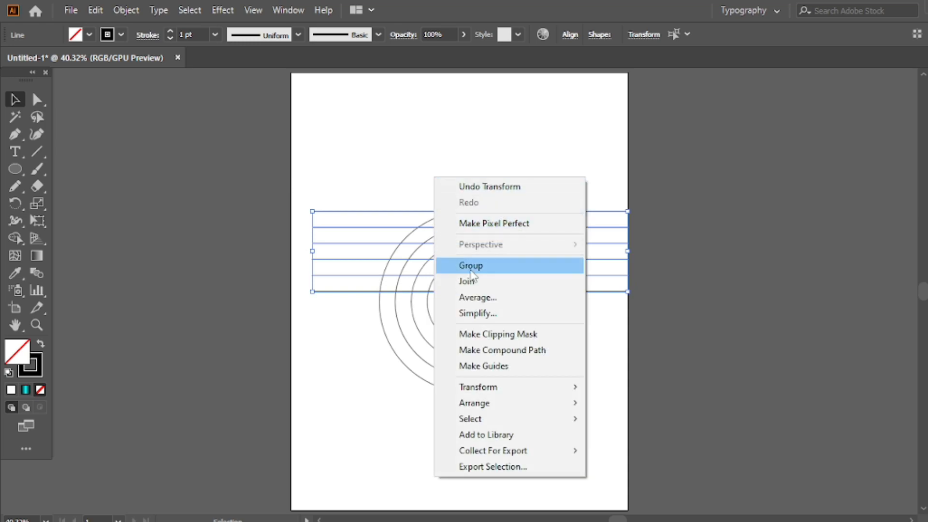
{"action": "left_click", "coordinate": [494, 269]}
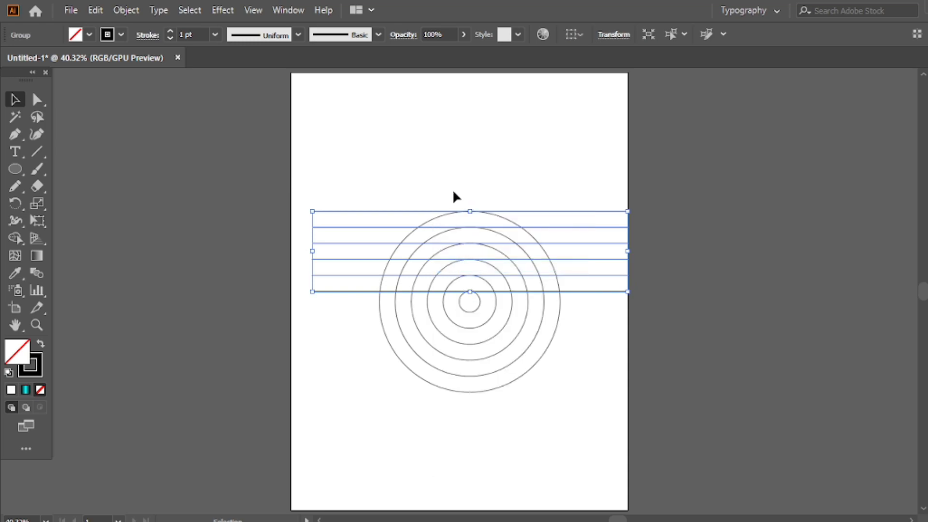
Rotate a copy of the line group 120° about the circles' centre and repeat it for a third set
{"action": "left_click", "coordinate": [15, 203]}
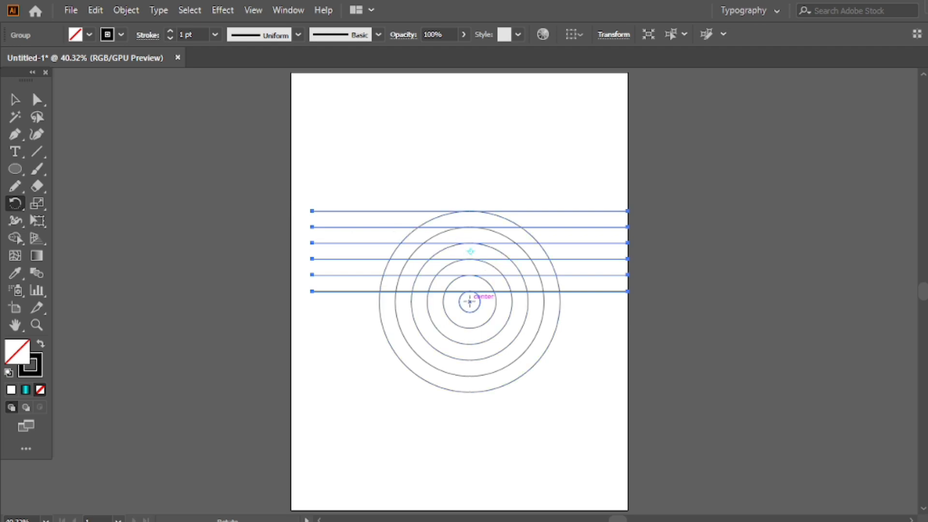
{"action": "left_click", "coordinate": [469, 302], "text": "alt"}
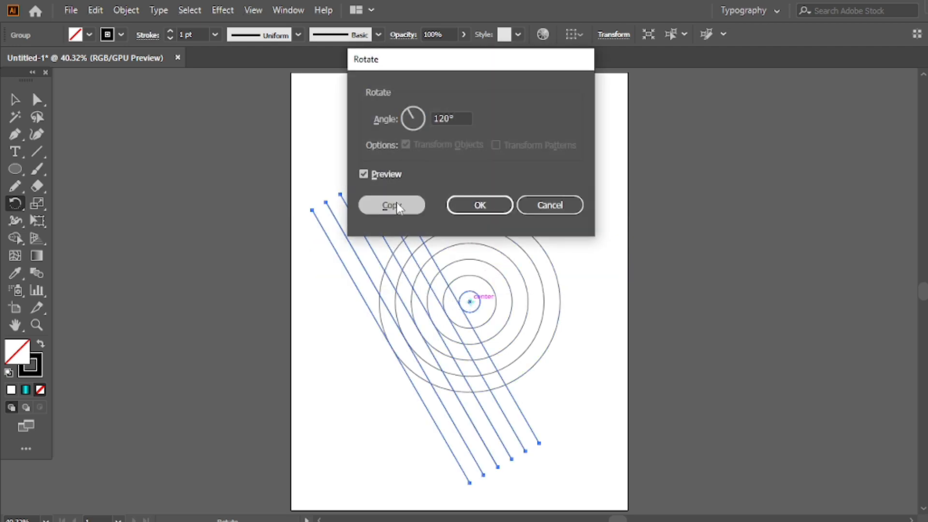
{"action": "left_click", "coordinate": [393, 204]}
{"action": "key", "text": "ctrl+d"}
{"action": "key", "text": "v"}
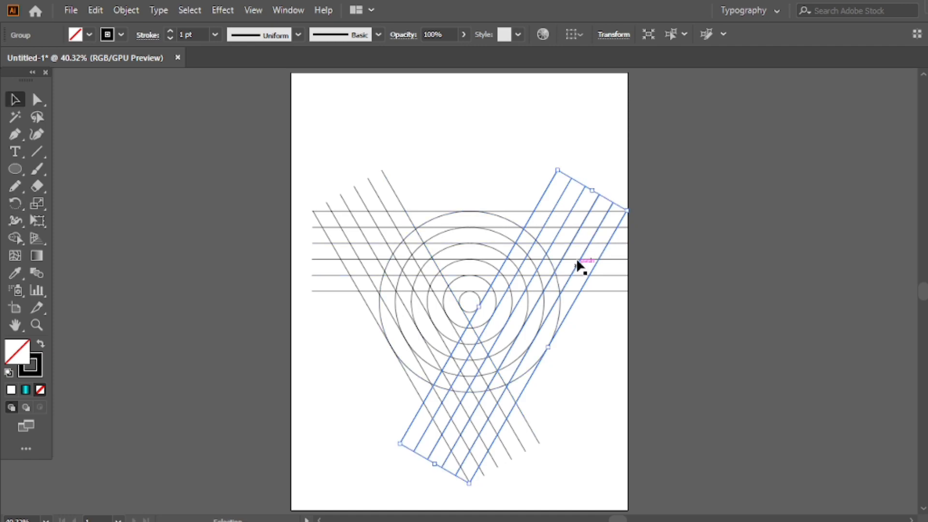
Select all the circles and lines and shift them slightly left and down on the artboard
{"action": "key", "text": "ctrl+a"}
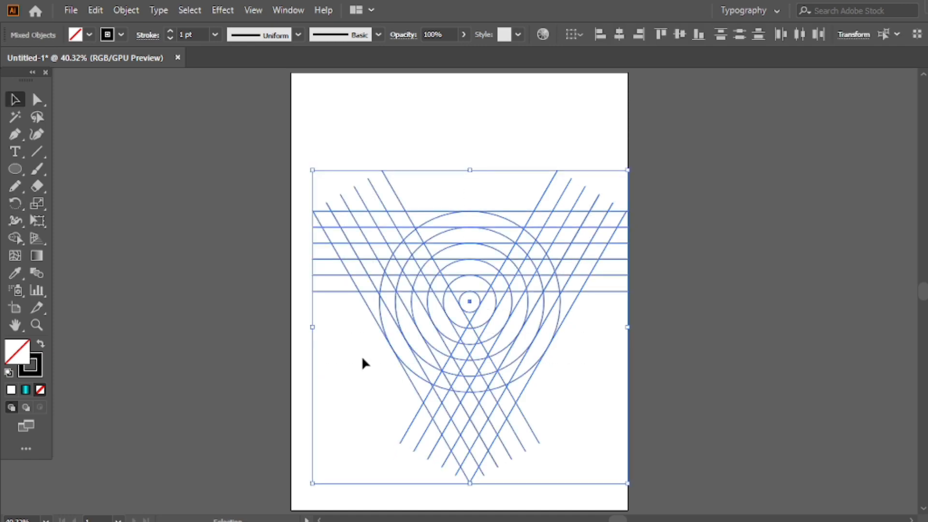
{"action": "left_click", "coordinate": [469, 300]}
{"action": "left_click_drag", "start_coordinate": [587, 156], "coordinate": [308, 389]}
{"action": "left_click_drag", "start_coordinate": [468, 299], "coordinate": [464, 309]}
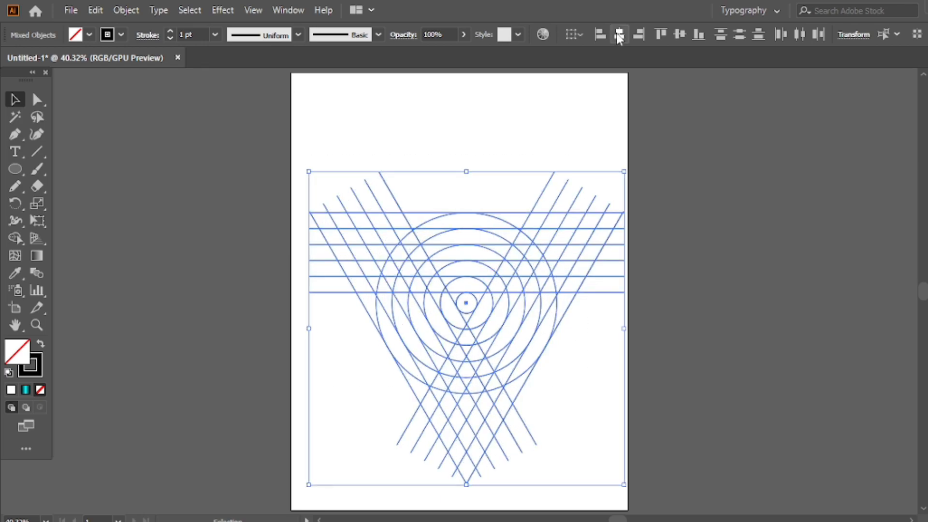
{"action": "left_click", "coordinate": [618, 34]}
{"action": "key", "text": "ctrl+z"}
Use Shape Builder with a black fill and no stroke to merge the grid's upper regions into three adjacent curved bands
{"action": "left_click", "coordinate": [14, 238]}
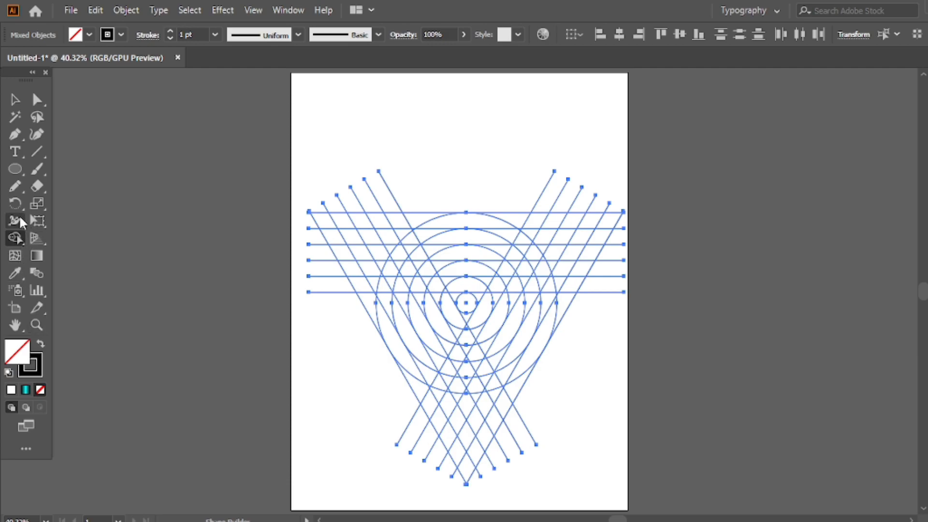
{"action": "left_click", "coordinate": [40, 346]}
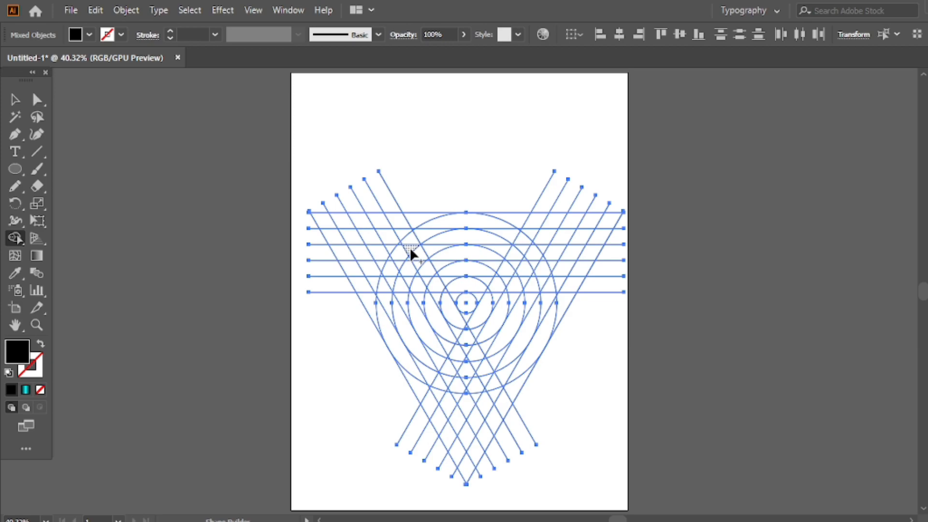
{"action": "left_click_drag", "start_coordinate": [415, 234], "coordinate": [441, 223]}
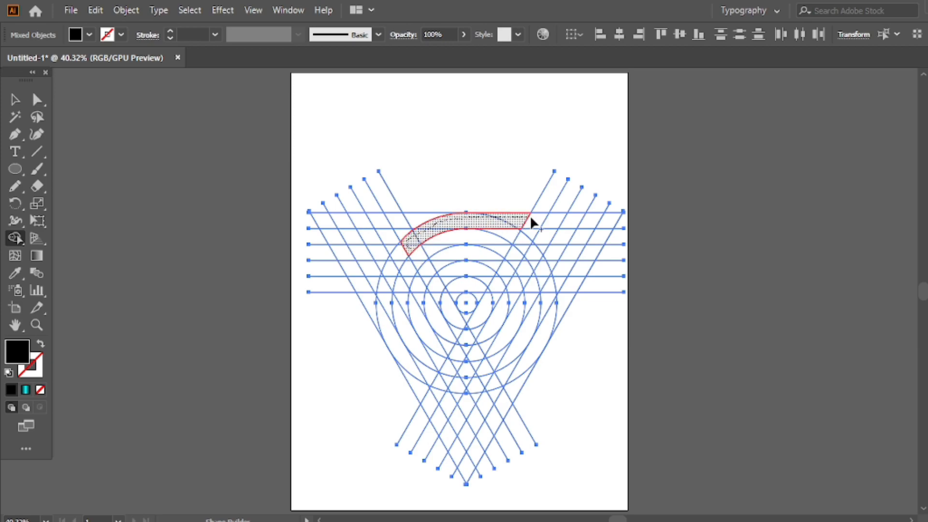
{"action": "left_click_drag", "start_coordinate": [572, 220], "coordinate": [572, 220]}
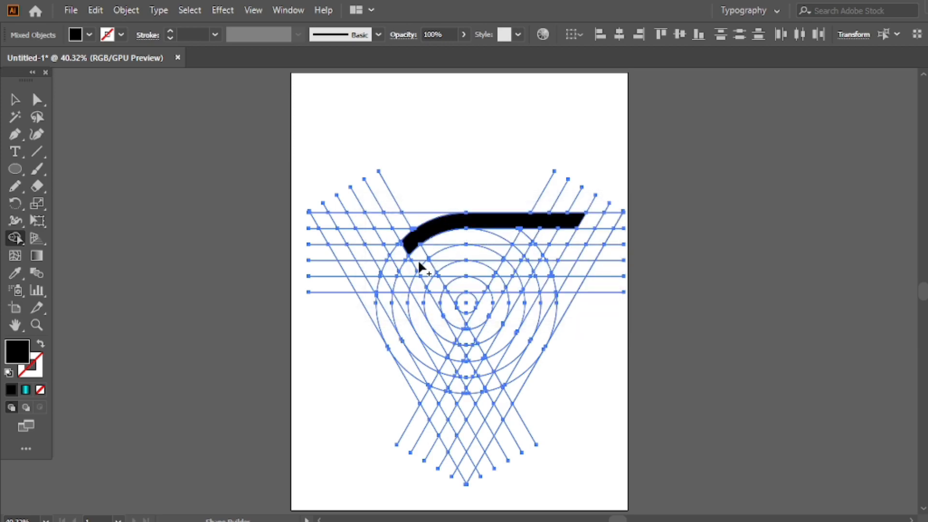
{"action": "mouse_move", "coordinate": [439, 250]}
{"action": "left_mouse_down"}
{"action": "mouse_move", "coordinate": [479, 237]}
{"action": "mouse_move", "coordinate": [554, 235]}
{"action": "left_mouse_up"}
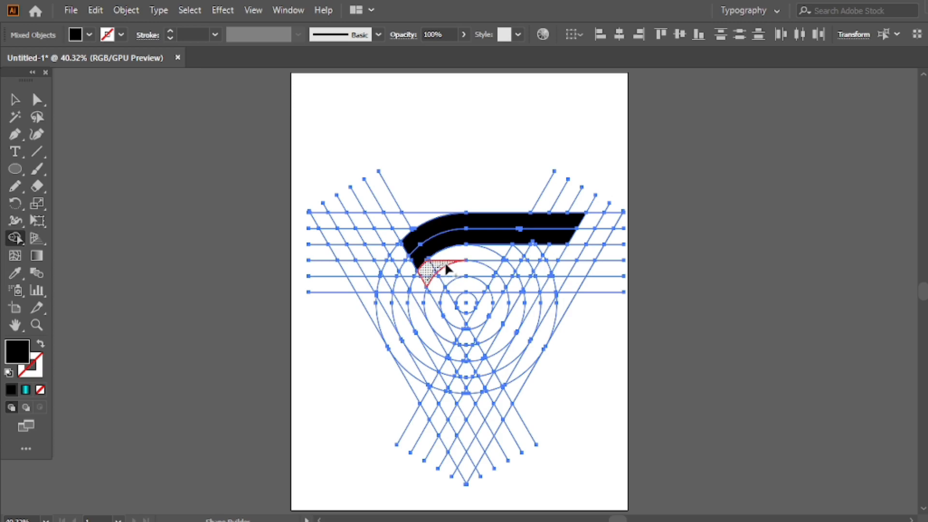
{"action": "mouse_move", "coordinate": [475, 255]}
{"action": "left_mouse_down"}
{"action": "mouse_move", "coordinate": [544, 250]}
{"action": "mouse_move", "coordinate": [531, 260]}
{"action": "mouse_move", "coordinate": [513, 252]}
{"action": "left_mouse_up"}
Merge the tiny leftover triangular gaps into the black bands with Shape Builder
{"action": "scroll", "coordinate": [556, 244], "scroll_direction": "up", "scroll_amount": 6}
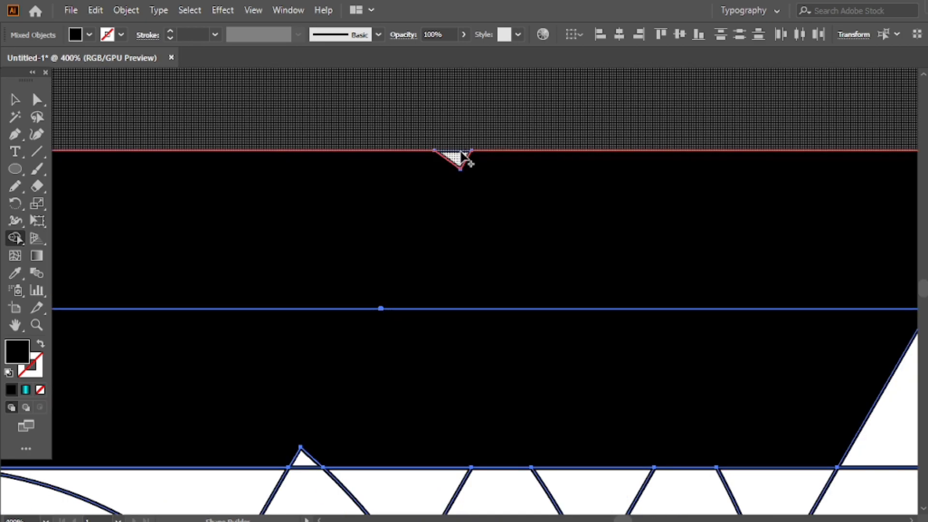
{"action": "left_click_drag", "start_coordinate": [456, 148], "coordinate": [450, 178]}
{"action": "key", "text": "ctrl+z"}
{"action": "scroll", "coordinate": [466, 193], "scroll_direction": "down", "scroll_amount": 4}
{"action": "scroll", "coordinate": [215, 251], "scroll_direction": "up", "scroll_amount": 8}
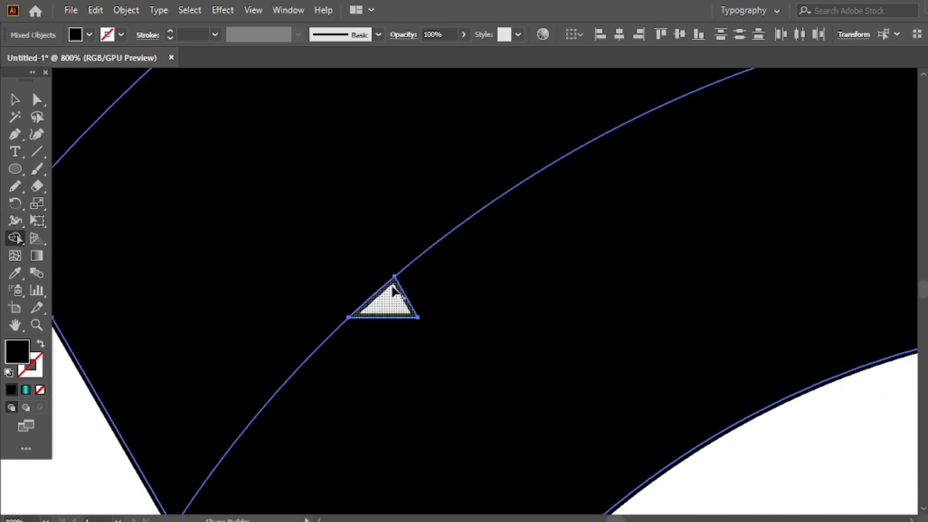
{"action": "scroll", "coordinate": [476, 282], "scroll_direction": "down", "scroll_amount": 3}
{"action": "scroll", "coordinate": [475, 282], "scroll_direction": "down", "scroll_amount": 9}
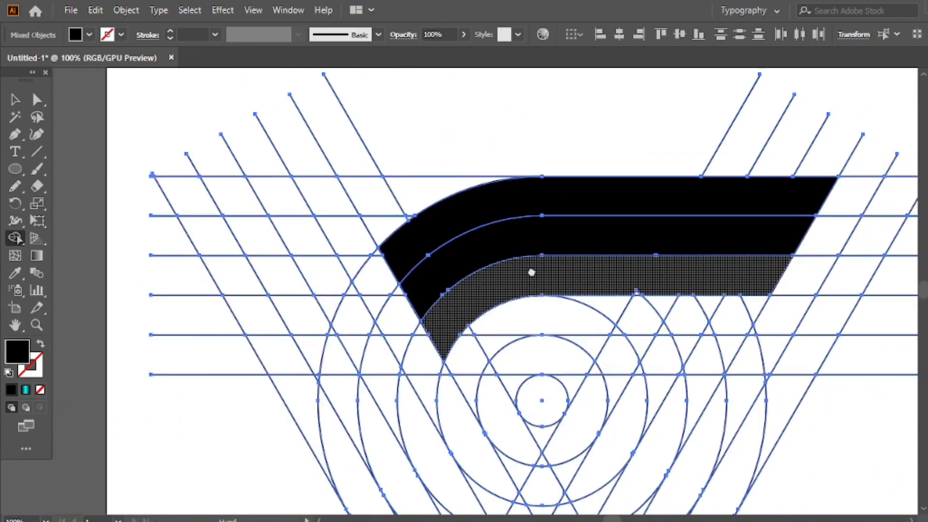
Try selecting the three black bands and moving them up off the construction grid, and undo the move
{"action": "key", "text": "v"}
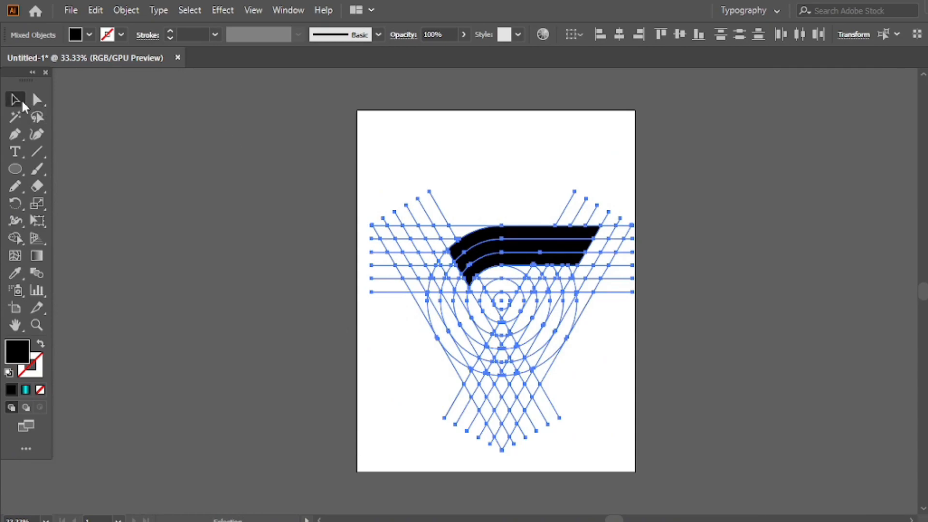
{"action": "key", "text": "ctrl+a"}
{"action": "left_click", "coordinate": [463, 135]}
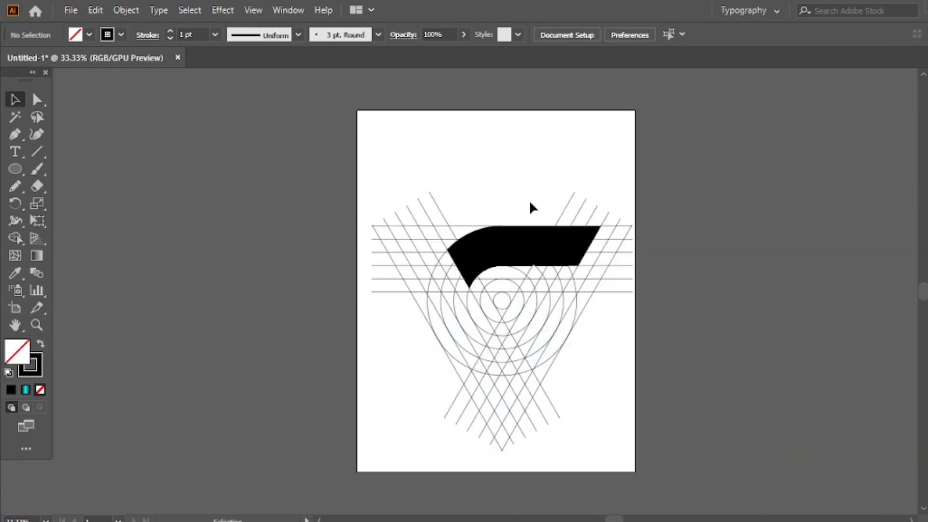
{"action": "key", "text": "a"}
{"action": "left_click", "coordinate": [531, 238]}
{"action": "left_click", "coordinate": [537, 252], "text": "shift"}
{"action": "left_click", "coordinate": [541, 264], "text": "shift"}
{"action": "key", "text": "v"}
{"action": "left_click_drag", "start_coordinate": [537, 256], "coordinate": [519, 159]}
{"action": "key", "text": "a"}
{"action": "key", "text": "ctrl+z"}
Select the whole construction and inspect the three black bands for unmerged regions with Shape Builder
{"action": "key", "text": "v"}
{"action": "left_click_drag", "start_coordinate": [599, 167], "coordinate": [379, 429]}
{"action": "left_click", "coordinate": [15, 238]}
{"action": "scroll", "coordinate": [527, 247], "scroll_direction": "up", "scroll_amount": 5}
{"action": "scroll", "coordinate": [609, 384], "scroll_direction": "down", "scroll_amount": 5}
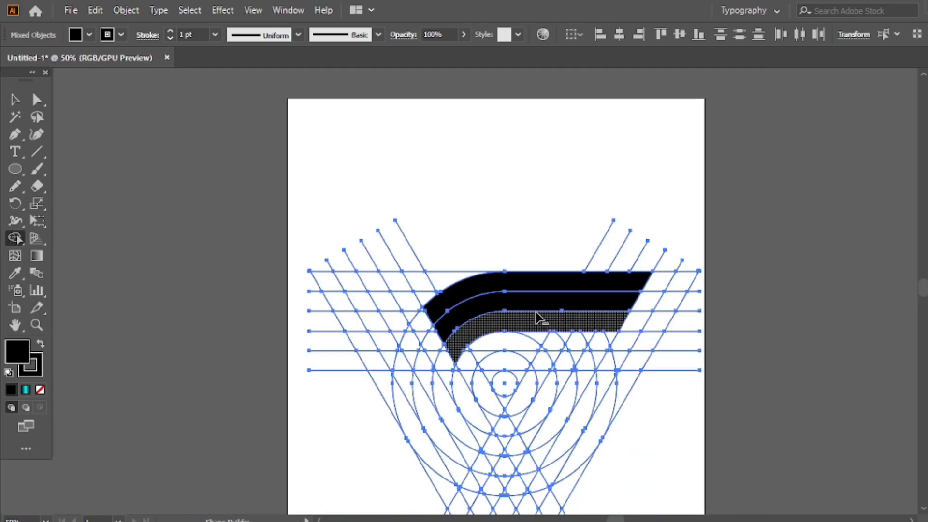
Select the three black bands together and move them up off the construction grid
{"action": "left_click", "coordinate": [14, 98]}
{"action": "left_click", "coordinate": [524, 215]}
{"action": "key", "text": "a"}
{"action": "left_click", "coordinate": [522, 229]}
{"action": "left_click", "coordinate": [527, 251], "text": "shift"}
{"action": "left_click", "coordinate": [531, 261], "text": "shift"}
{"action": "key", "text": "v"}
{"action": "left_click_drag", "start_coordinate": [512, 252], "coordinate": [488, 153]}
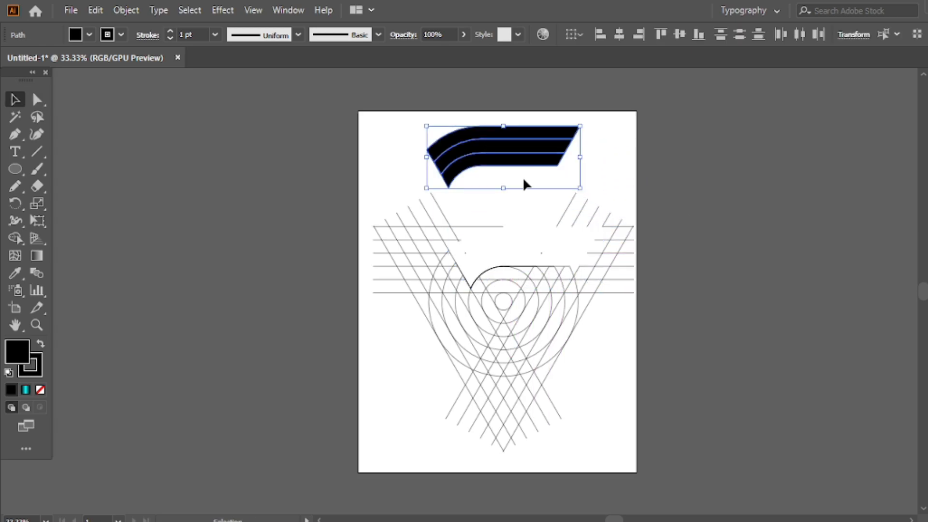
{"action": "left_click_drag", "start_coordinate": [622, 206], "coordinate": [329, 403]}
{"action": "right_click", "coordinate": [449, 211]}
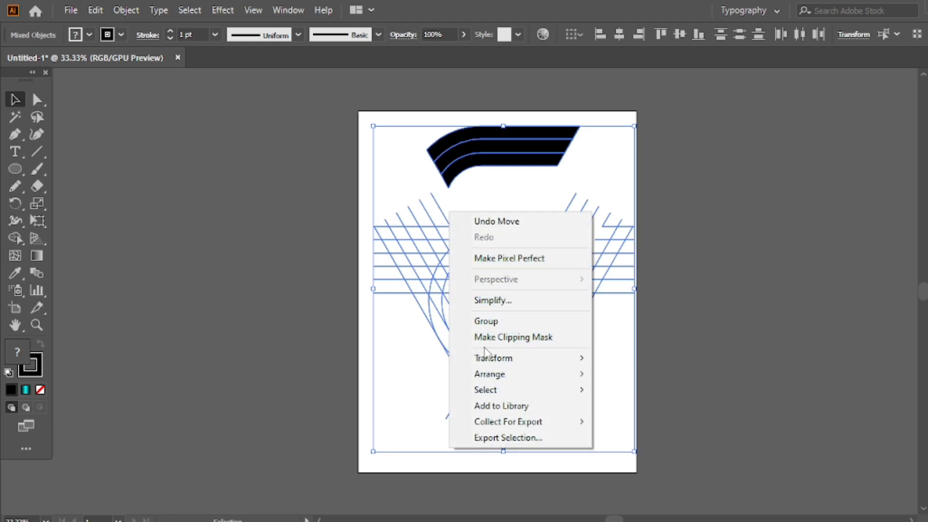
{"action": "left_click", "coordinate": [489, 193]}
{"action": "left_click", "coordinate": [489, 193]}
{"action": "left_click", "coordinate": [487, 153]}
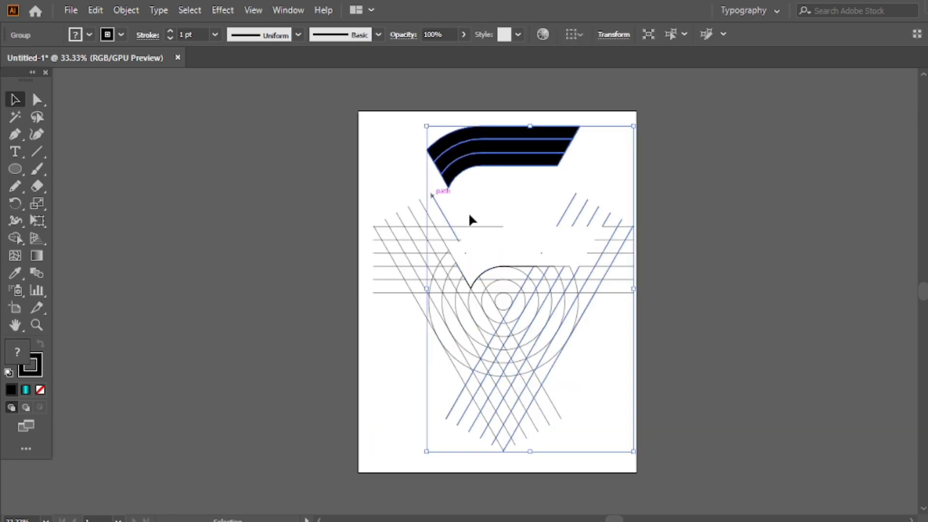
{"action": "left_click", "coordinate": [282, 134]}
Select only the three black bands and cut them to the clipboard
{"action": "key", "text": "a"}
{"action": "left_click", "coordinate": [491, 137]}
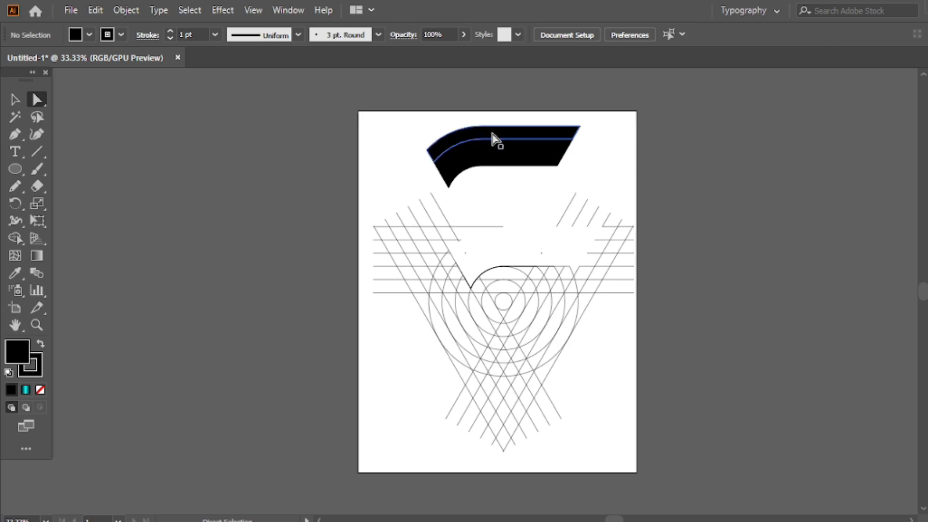
{"action": "left_click", "coordinate": [491, 137]}
{"action": "left_click", "coordinate": [497, 151], "text": "shift"}
{"action": "left_click", "coordinate": [512, 161], "text": "shift"}
{"action": "left_click", "coordinate": [122, 10]}
{"action": "left_click", "coordinate": [80, 12]}
{"action": "mouse_move", "coordinate": [95, 11]}
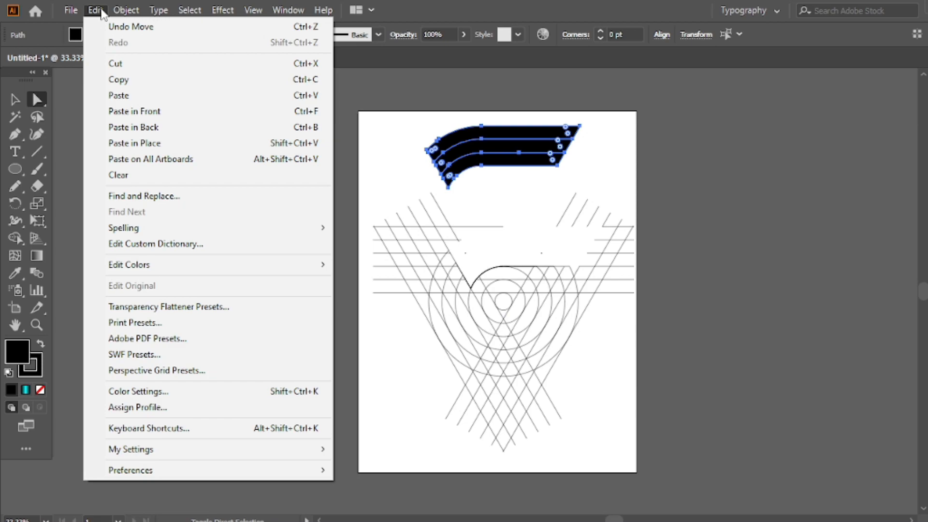
{"action": "left_click", "coordinate": [130, 67]}
Delete all remaining construction lines and circles, and paste the three bands slightly above the middle of the empty artboard
{"action": "key", "text": "v"}
{"action": "left_click_drag", "start_coordinate": [518, 156], "coordinate": [439, 362]}
{"action": "key", "text": "Delete"}
{"action": "key", "text": "ctrl+plus"}
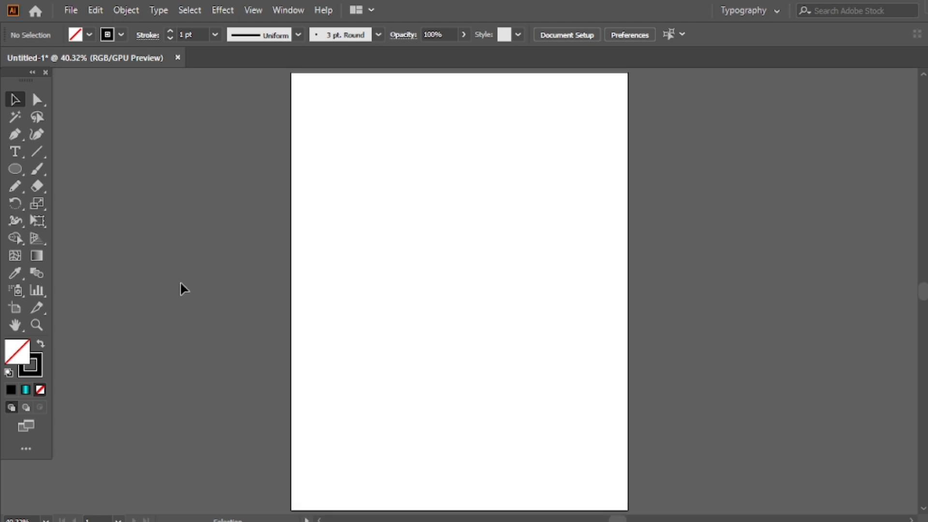
{"action": "key", "text": "ctrl+v"}
{"action": "left_click_drag", "start_coordinate": [471, 276], "coordinate": [475, 239]}
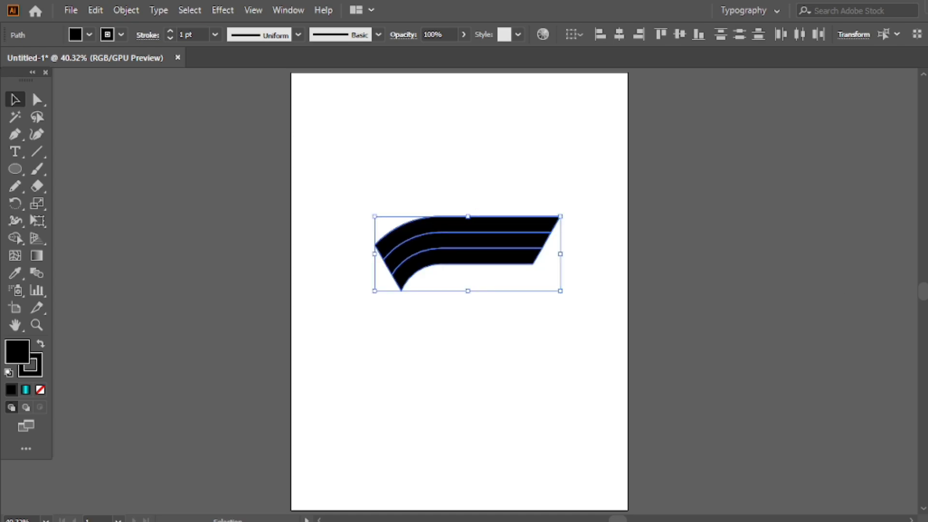
Fill the three bands with the black–cyan–black linear gradient
{"action": "key", "text": "ctrl+F9"}
{"action": "left_click", "coordinate": [812, 173]}
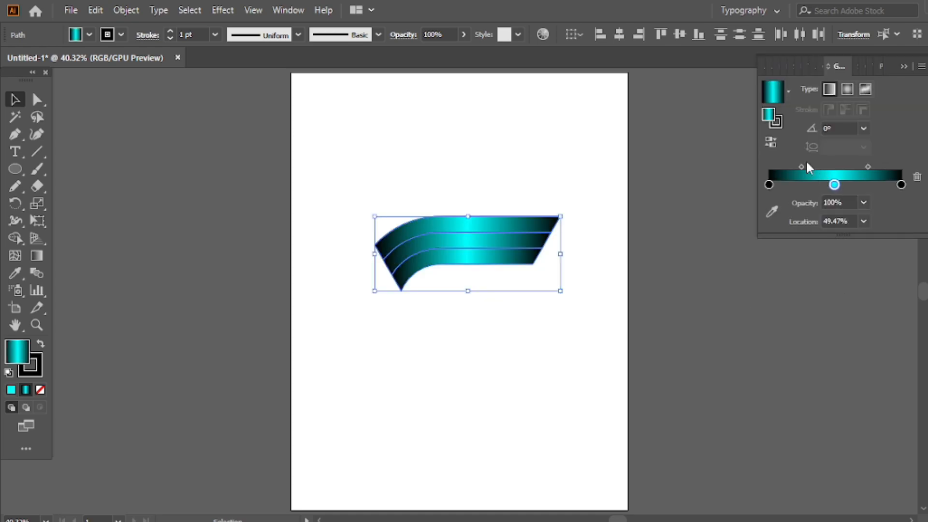
{"action": "left_click", "coordinate": [900, 63]}
{"action": "key", "text": "ctrl+shift+a"}
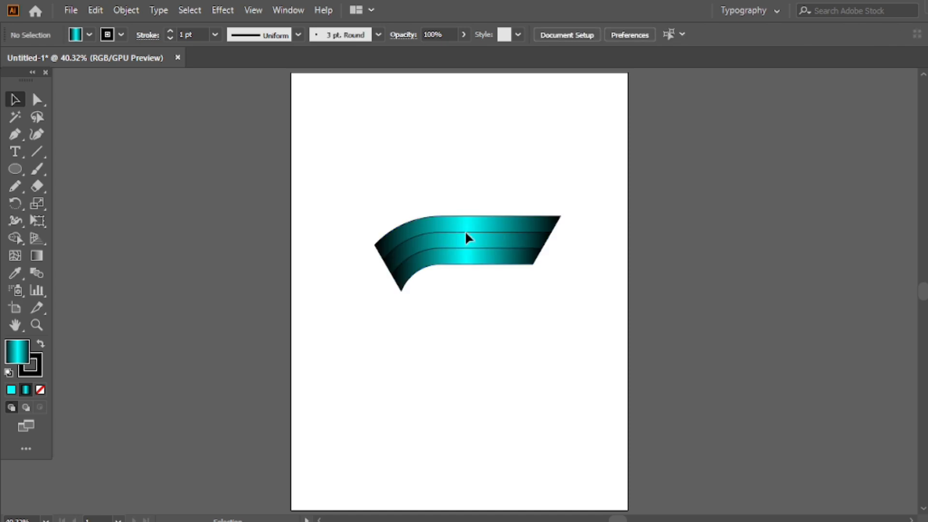
Set the stroke of all three gradient bands to none
{"action": "left_click", "coordinate": [466, 219]}
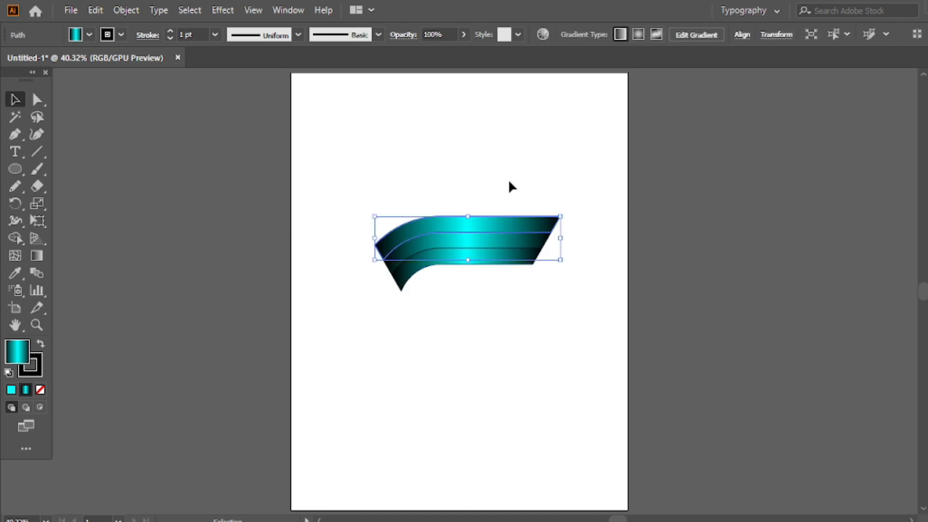
{"action": "left_click", "coordinate": [24, 369]}
{"action": "left_click", "coordinate": [41, 389]}
{"action": "left_click", "coordinate": [903, 66]}
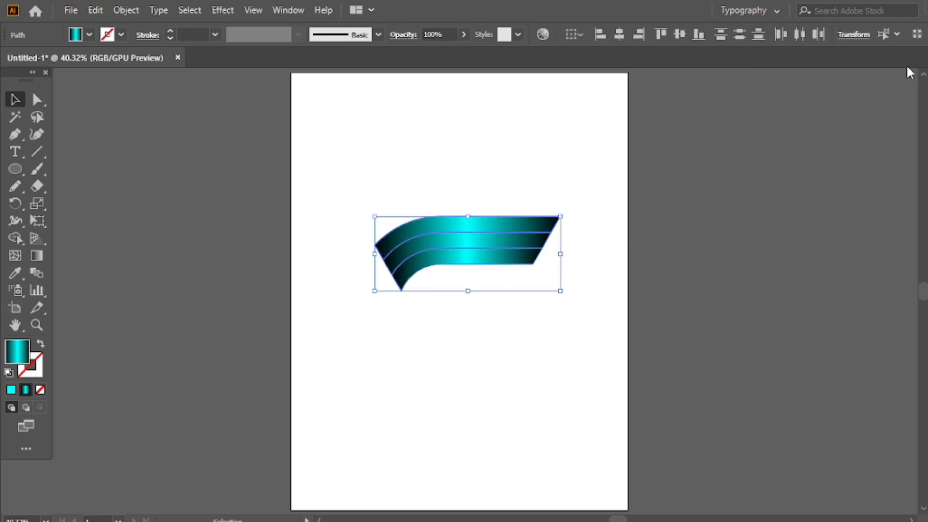
{"action": "left_click", "coordinate": [500, 137]}
Redirect the top band's gradient diagonally from below its bent end up past its slanted end
{"action": "left_click", "coordinate": [460, 230]}
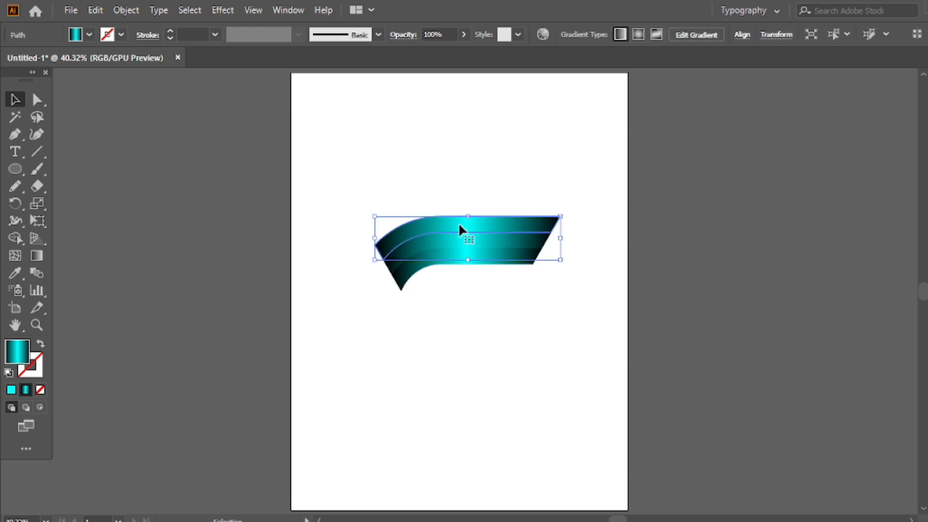
{"action": "key", "text": "g"}
{"action": "mouse_move", "coordinate": [370, 281]}
{"action": "left_mouse_down"}
{"action": "mouse_move", "coordinate": [414, 207]}
{"action": "mouse_move", "coordinate": [572, 181]}
{"action": "left_mouse_up"}
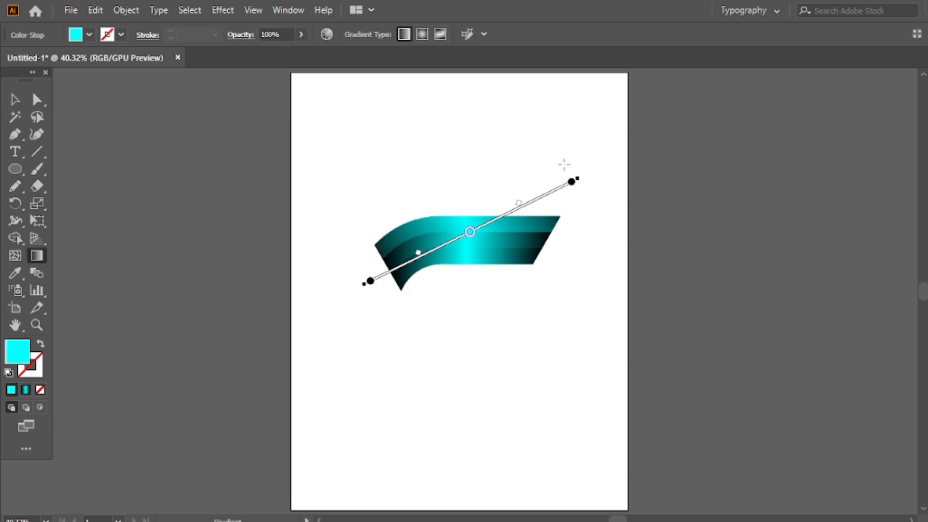
Redirect the middle band's gradient diagonally, extending it beyond the slanted end so its cyan highlight sits farther right than the top band's
{"action": "key", "text": "v"}
{"action": "left_click_drag", "start_coordinate": [555, 234], "coordinate": [422, 290]}
{"action": "key", "text": "g"}
{"action": "left_click_drag", "start_coordinate": [365, 303], "coordinate": [585, 186]}
{"action": "mouse_move", "coordinate": [377, 288]}
{"action": "left_mouse_down"}
{"action": "mouse_move", "coordinate": [579, 177]}
{"action": "mouse_move", "coordinate": [614, 181]}
{"action": "left_mouse_up"}
{"action": "key", "text": "v"}
Redirect the lowest band's gradient almost vertically from just below the band to well above the shape
{"action": "left_click", "coordinate": [457, 250]}
{"action": "left_click", "coordinate": [424, 275]}
{"action": "key", "text": "g"}
{"action": "left_click_drag", "start_coordinate": [394, 294], "coordinate": [468, 282]}
{"action": "key", "text": "v"}
{"action": "left_click", "coordinate": [467, 258]}
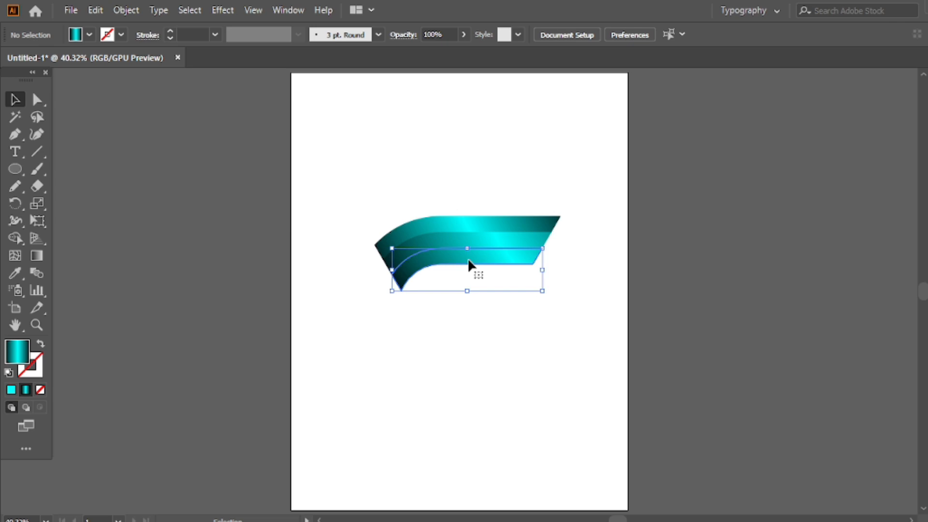
{"action": "key", "text": "g"}
{"action": "left_click_drag", "start_coordinate": [387, 294], "coordinate": [605, 210]}
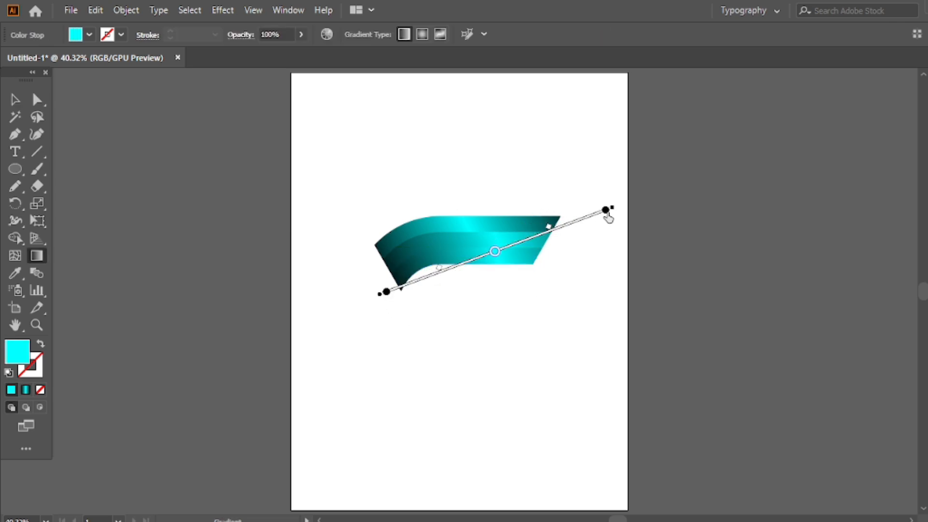
{"action": "left_click_drag", "start_coordinate": [437, 293], "coordinate": [442, 159]}
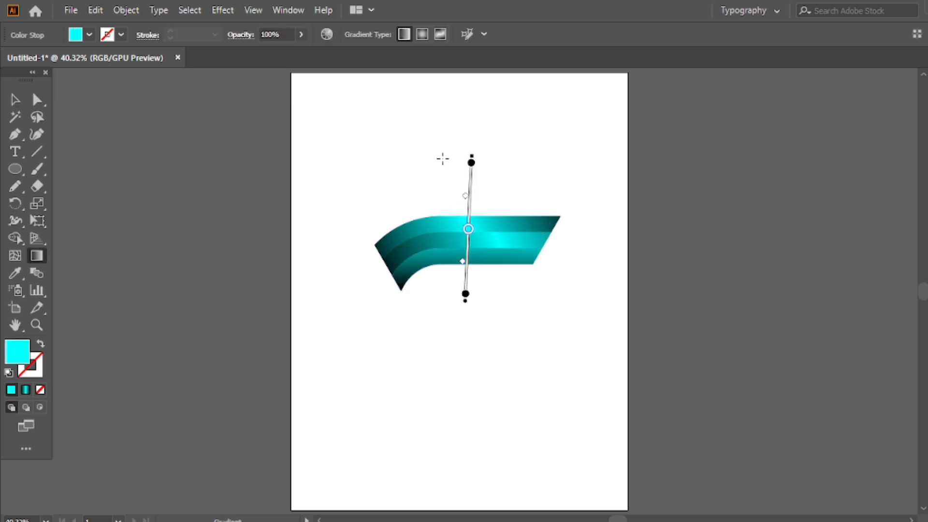
Group the three bands and create two rotated copies at 120° steps around a point just inside the bend
{"action": "key", "text": "v"}
{"action": "left_click", "coordinate": [503, 242]}
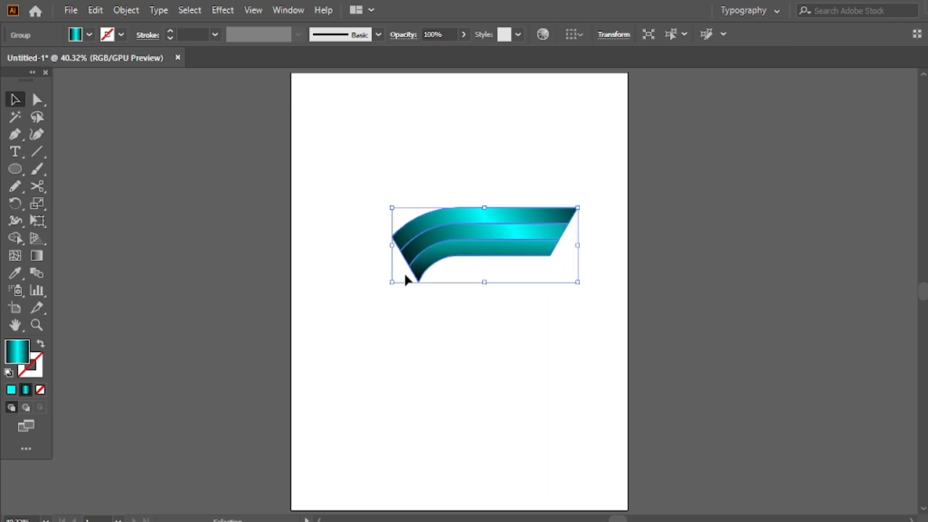
{"action": "left_click", "coordinate": [10, 206]}
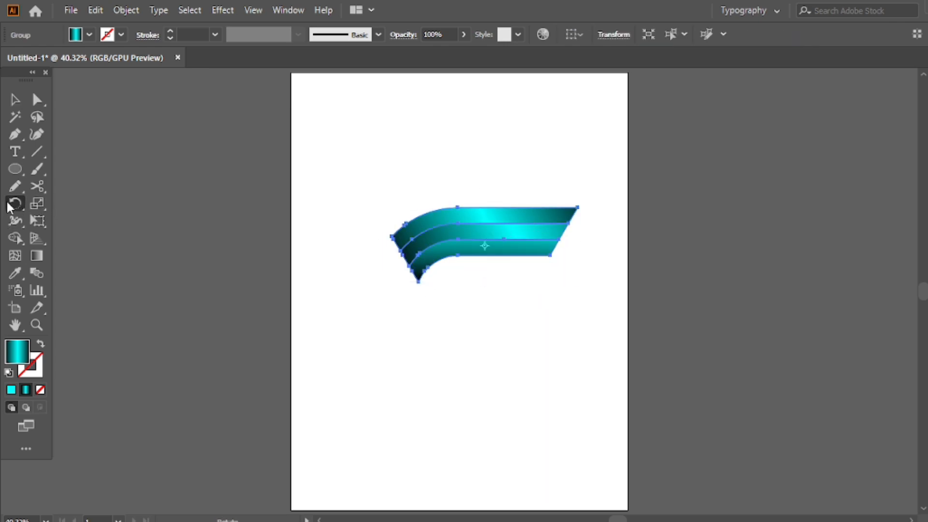
{"action": "left_click", "coordinate": [440, 276], "text": "alt"}
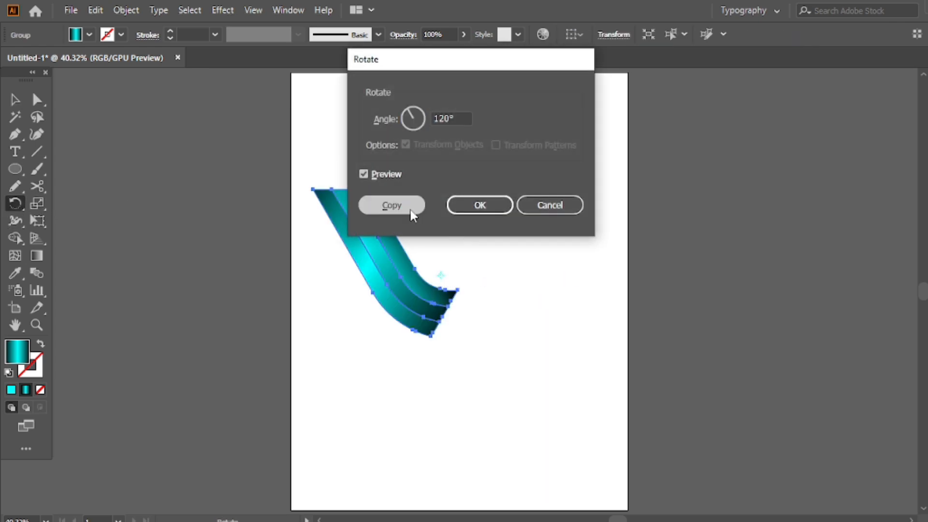
{"action": "left_click", "coordinate": [410, 207]}
{"action": "key", "text": "ctrl+d"}
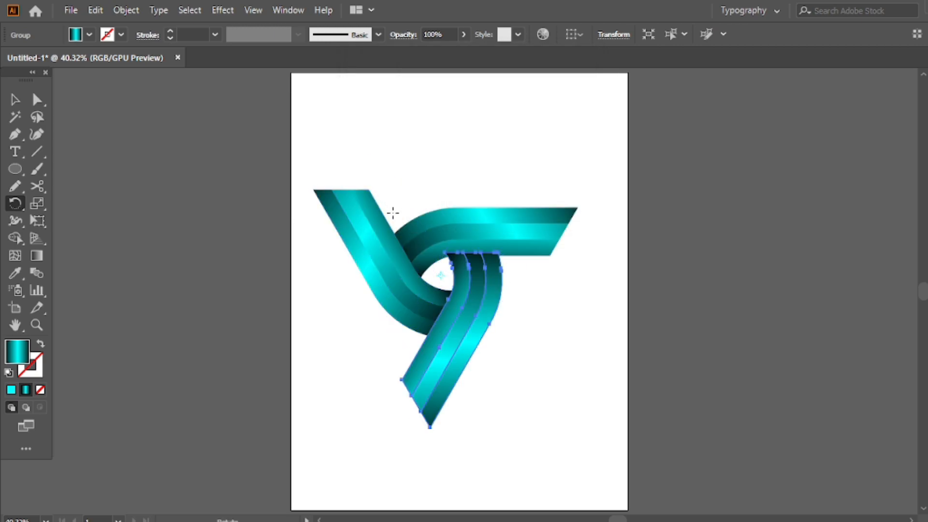
Select all three arms, shift them slightly down and to the right, and group them
{"action": "key", "text": "v"}
{"action": "left_click_drag", "start_coordinate": [551, 140], "coordinate": [400, 358]}
{"action": "left_click_drag", "start_coordinate": [472, 318], "coordinate": [497, 341]}
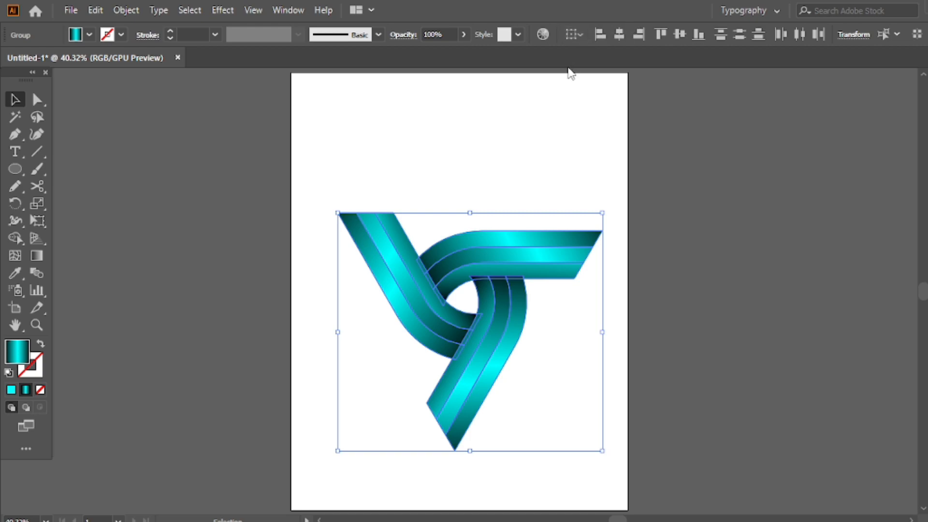
{"action": "key", "text": "a"}
Center the grouped arms horizontally and vertically on the artboard and scale them down slightly
{"action": "left_click", "coordinate": [574, 34]}
{"action": "left_click", "coordinate": [619, 34]}
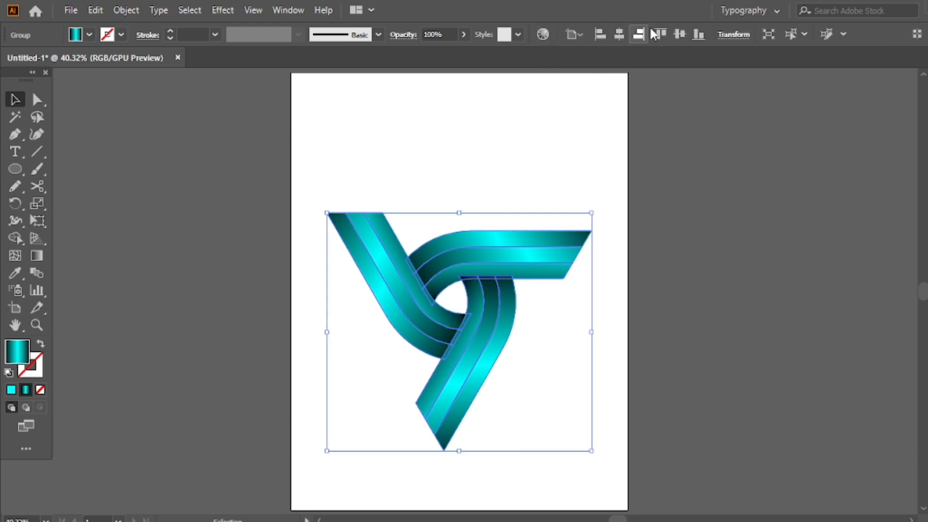
{"action": "left_click", "coordinate": [679, 34]}
{"action": "left_click_drag", "start_coordinate": [592, 410], "coordinate": [583, 409]}
{"action": "left_click", "coordinate": [498, 124]}
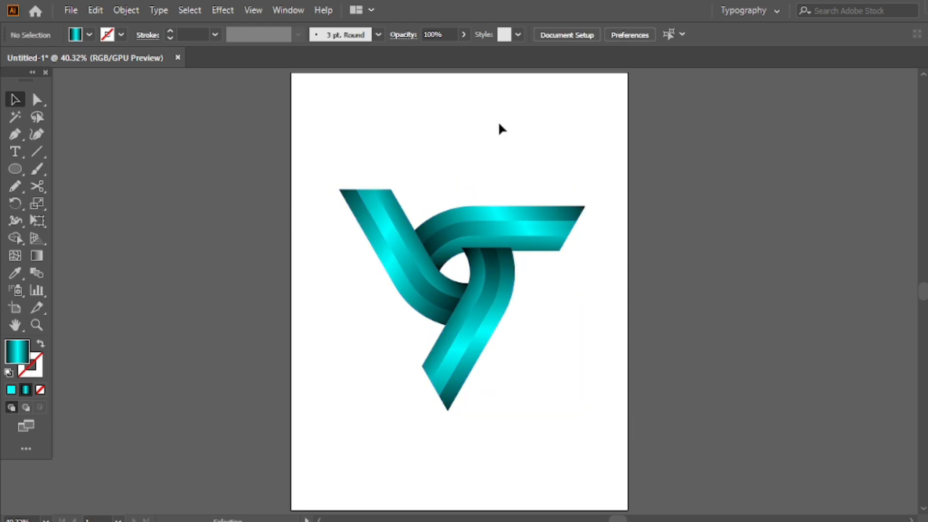